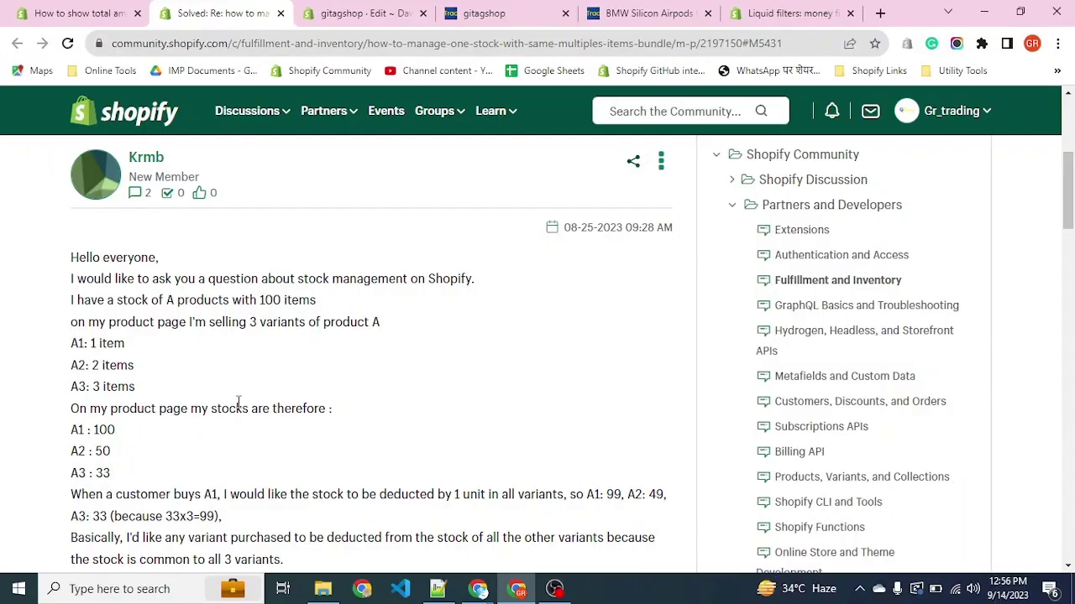
# Review the product A quantities in the reference text (A1 = 1 item, A2 = 2 items)
pyautogui.scroll(-1, 238, 405)
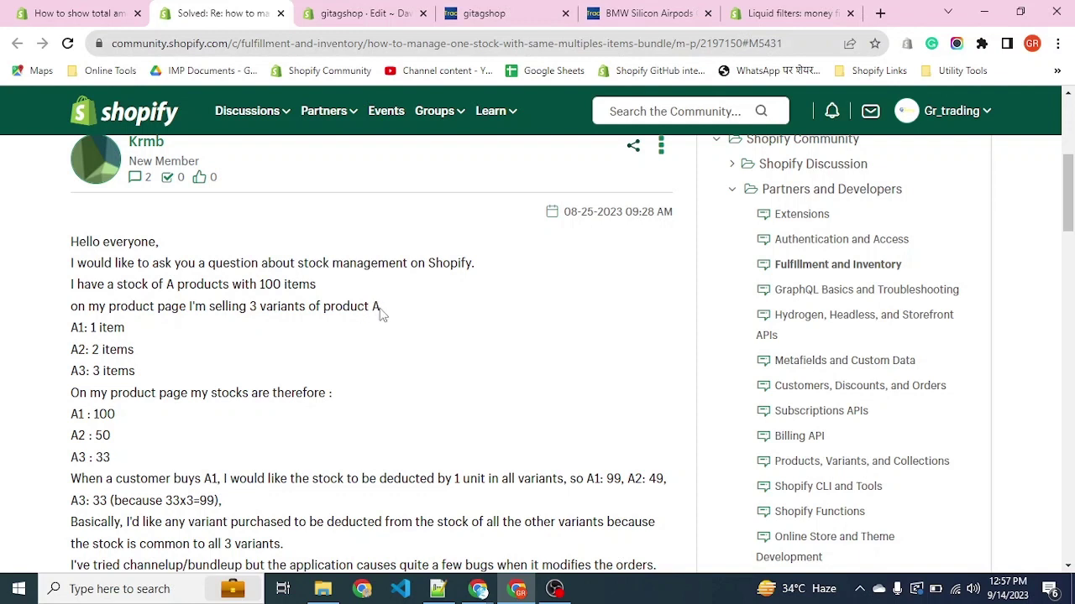
pyautogui.moveTo(380, 307); pyautogui.dragTo(350, 307)
pyautogui.click(260, 306)
pyautogui.moveTo(91, 328); pyautogui.dragTo(124, 330)
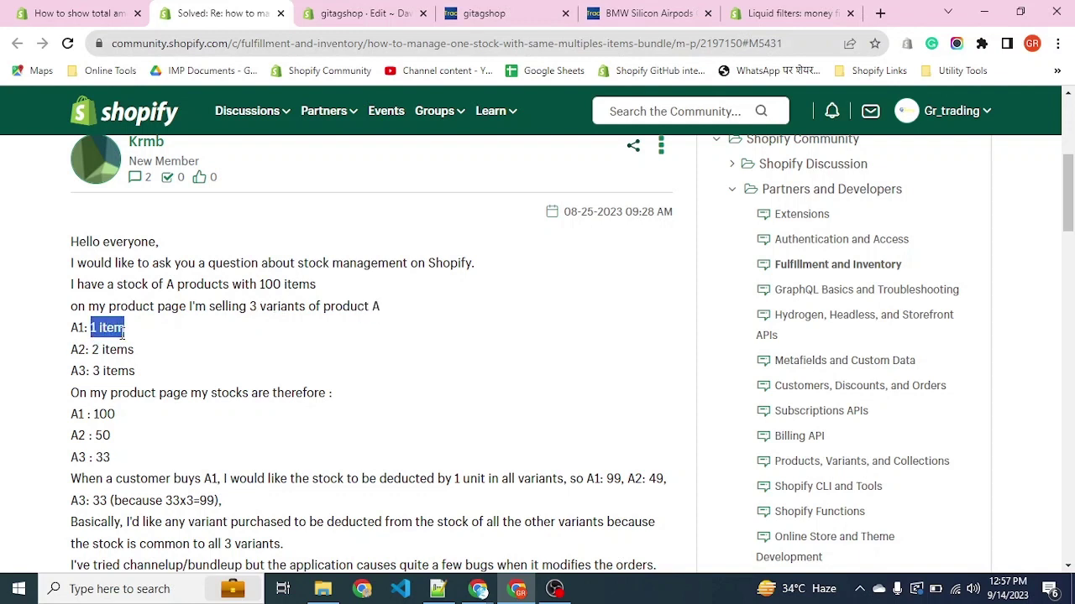
pyautogui.click(122, 333)
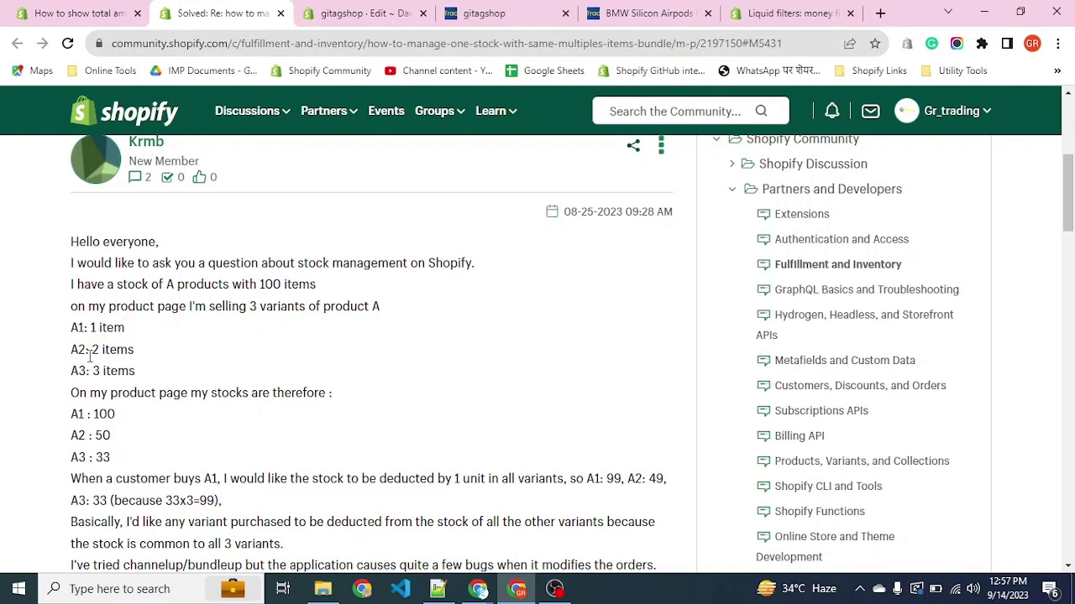
pyautogui.moveTo(92, 350); pyautogui.dragTo(143, 356)
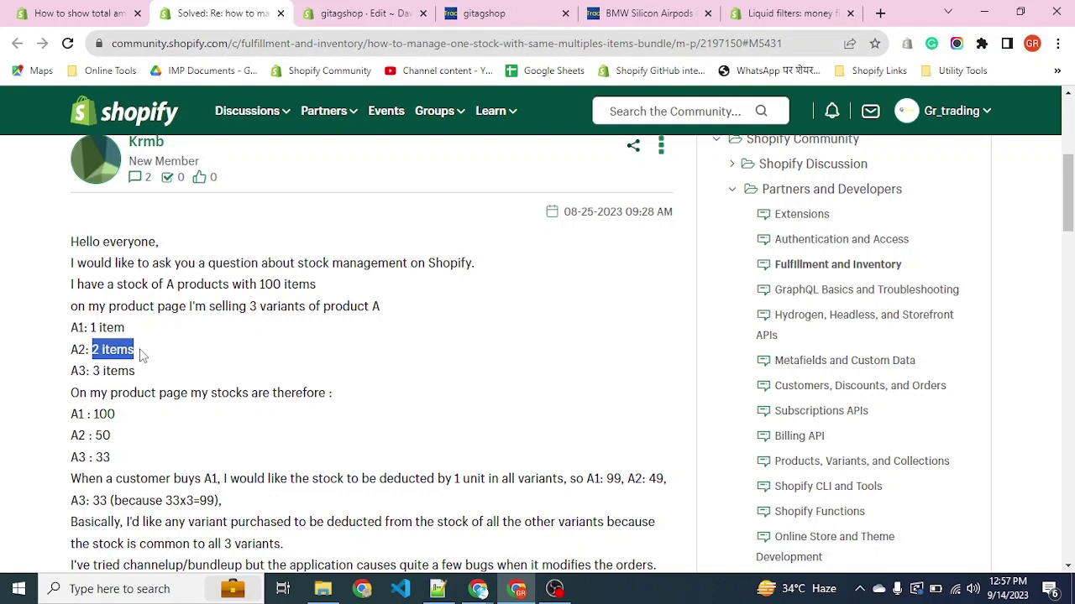
pyautogui.click(140, 353)
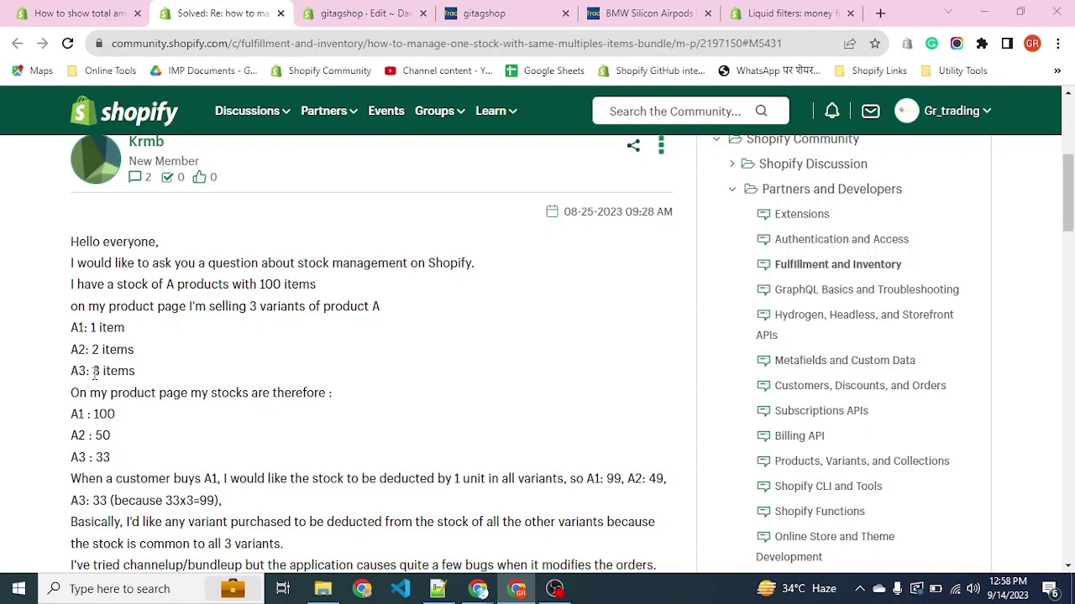
# Start a new Notepad note with the line 'Stock = 1000'
pyautogui.press('super')
pyautogui.click(461, 232)
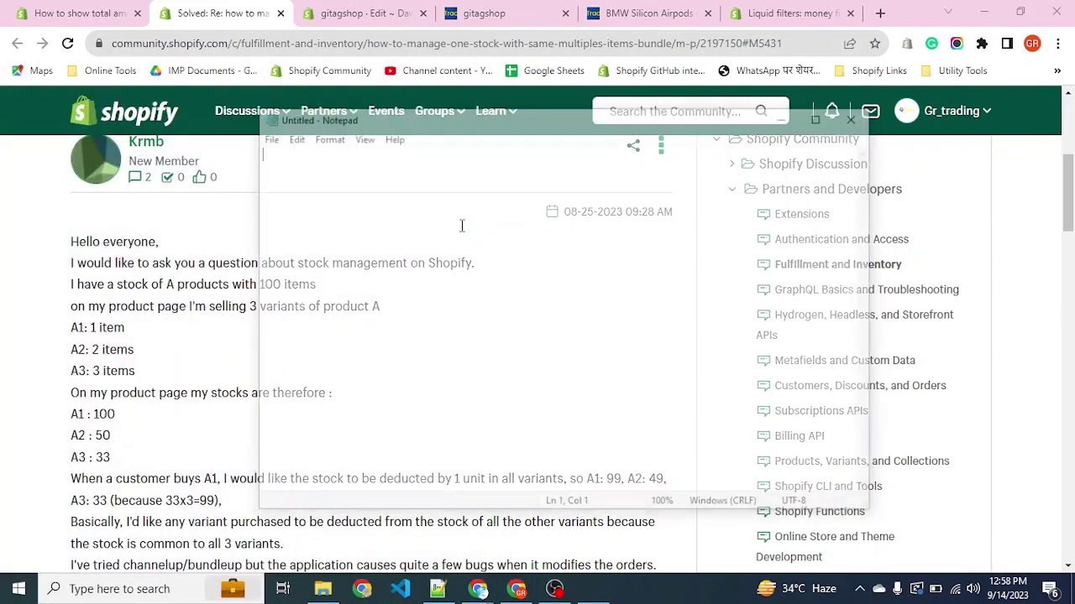
pyautogui.write('100')
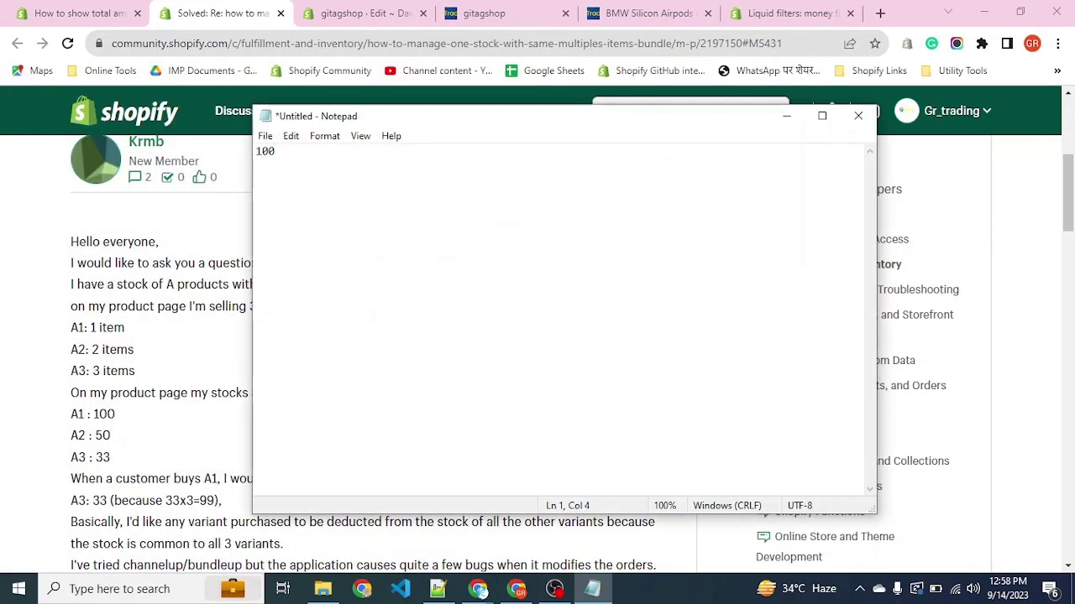
pyautogui.write('0')
pyautogui.press('Up')
pyautogui.write('Stock =')
pyautogui.press('End')
# Add lines 'Variant 1 bottle', 'Variant 2 3 Bottle' and 'Variant 3 = 6 Bottle'
pyautogui.press('Return')
pyautogui.press('Return')
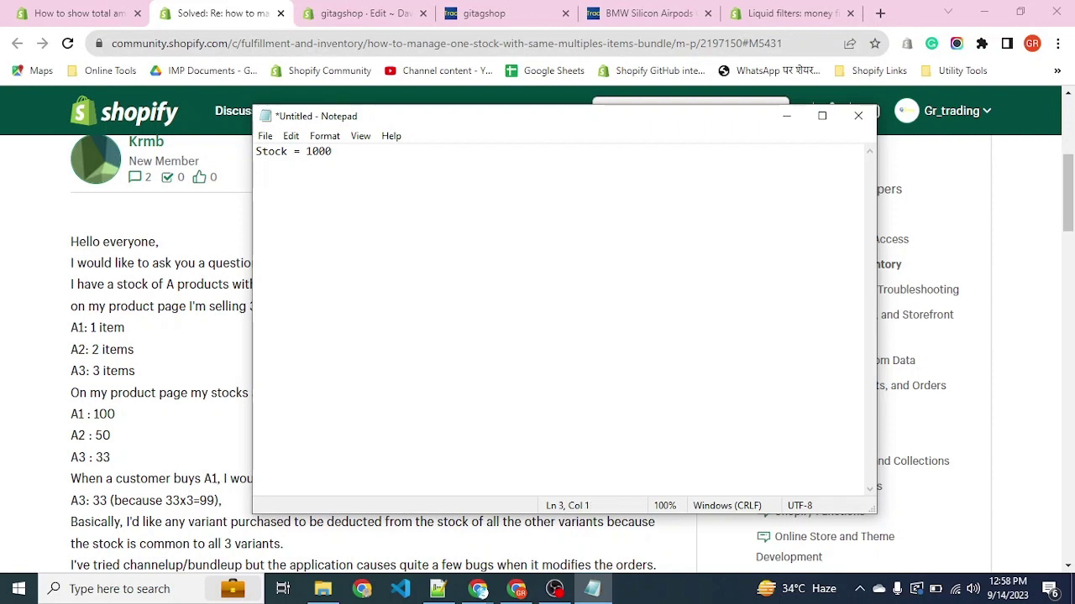
pyautogui.write('Variant ')
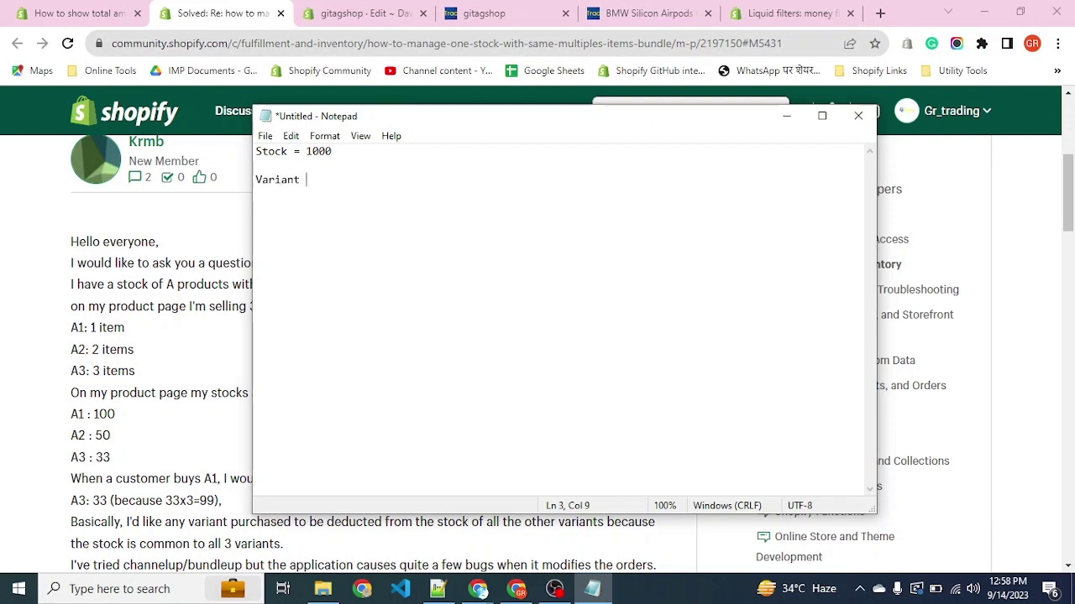
pyautogui.write('1 bottle')
pyautogui.press('Return')
pyautogui.write('Variant 2 3 Bottle')
pyautogui.press('Return')
pyautogui.write('Variant 3')
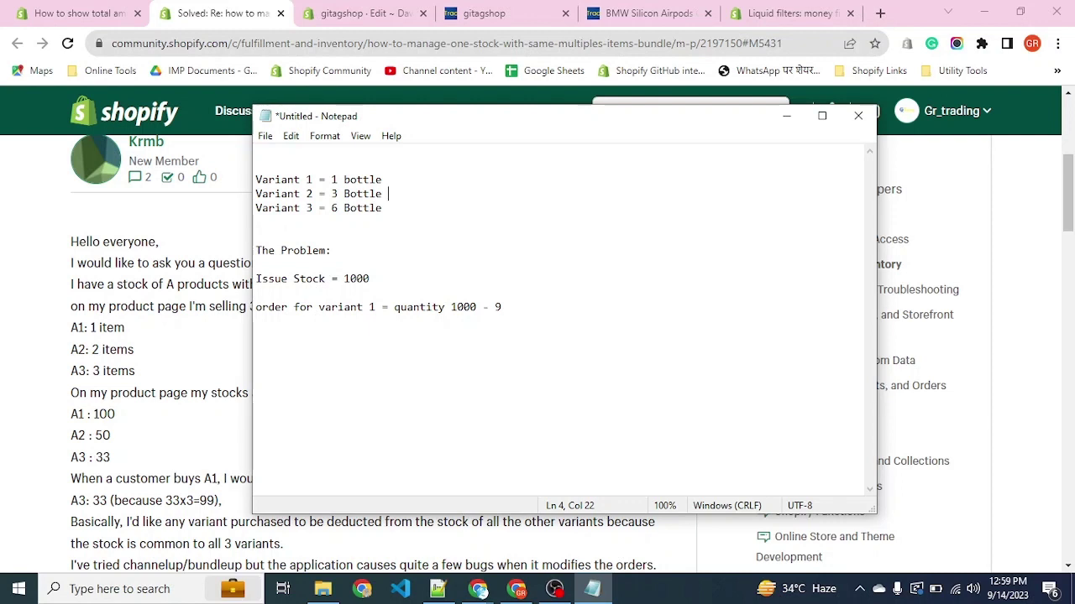
# Append dashes to the variant lines and give variant 1 a stock of 600
pyautogui.click(420, 210)
pyautogui.write('- ')
pyautogui.write(' -')
pyautogui.press('Down')
pyautogui.write('-')
pyautogui.press('Up')
pyautogui.write('100')
pyautogui.press('BackSpace')
pyautogui.press('BackSpace')
pyautogui.press('BackSpace')
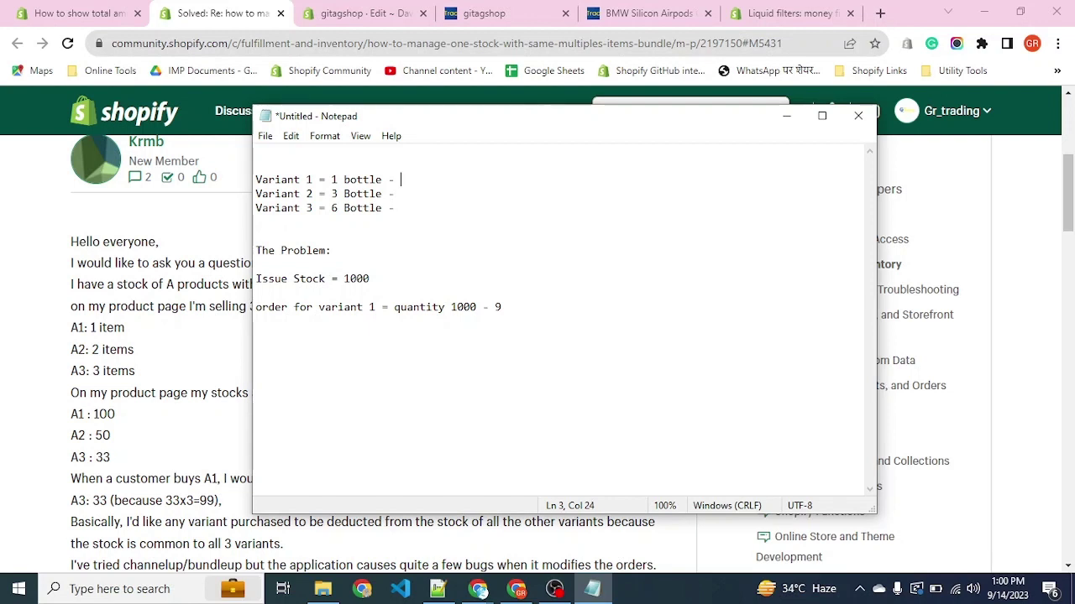
pyautogui.write('600')
# Enter stock 200 for variant 2 and 100 for variant 3
pyautogui.press('Down')
pyautogui.write('3')
pyautogui.write('0')
pyautogui.press('BackSpace')
pyautogui.press('BackSpace')
pyautogui.write('1')
pyautogui.press('BackSpace')
pyautogui.write('200')
pyautogui.click(419, 214)
pyautogui.write('100')
pyautogui.press('Up')
pyautogui.press('Home')
# Append '= 600' to each variant line and add the '=1200' total below
pyautogui.click(468, 183)
pyautogui.write('= ')
pyautogui.write('600')
pyautogui.press('Down')
pyautogui.write('= ')
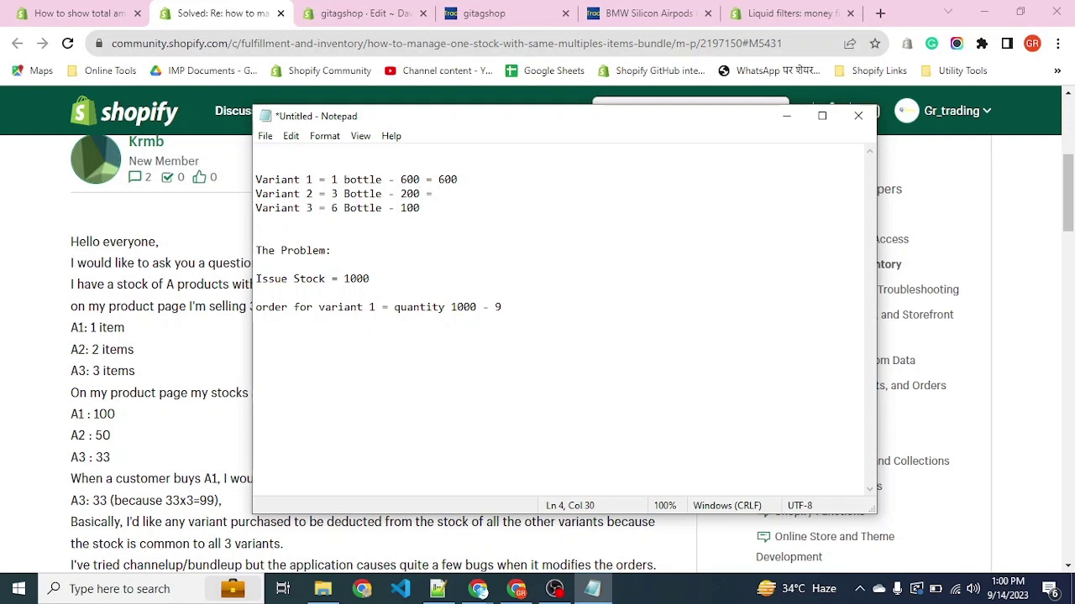
pyautogui.write('600')
pyautogui.moveTo(331, 194); pyautogui.dragTo(339, 194)
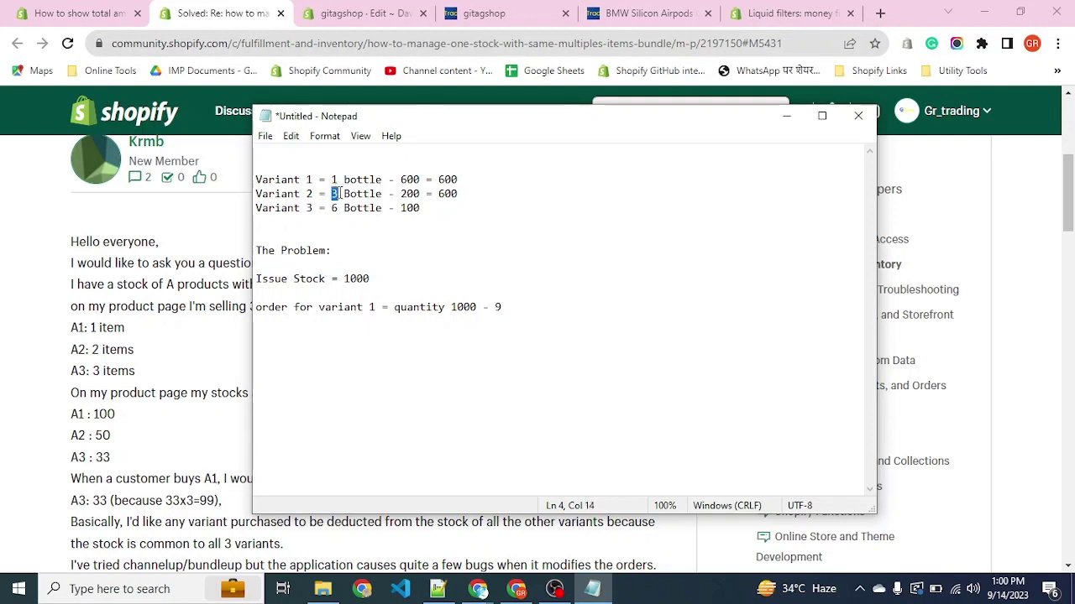
pyautogui.click(450, 210)
pyautogui.write('= ')
pyautogui.write('600')
pyautogui.moveTo(337, 210); pyautogui.dragTo(330, 210)
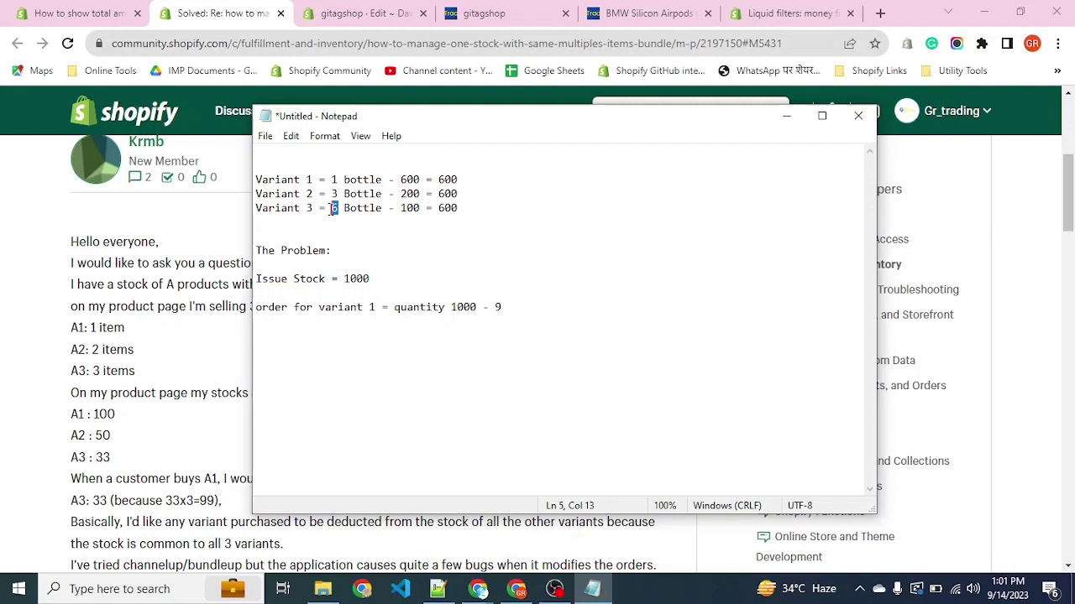
pyautogui.click(482, 224)
pyautogui.write('=')
pyautogui.write('1200')
# Add a 'Real stock = 1000' line at the top of the worksheet
pyautogui.press('Up')
pyautogui.press('Up')
pyautogui.press('Up')
pyautogui.press('Up')
pyautogui.press('Up')
pyautogui.write('Real stock = 1')
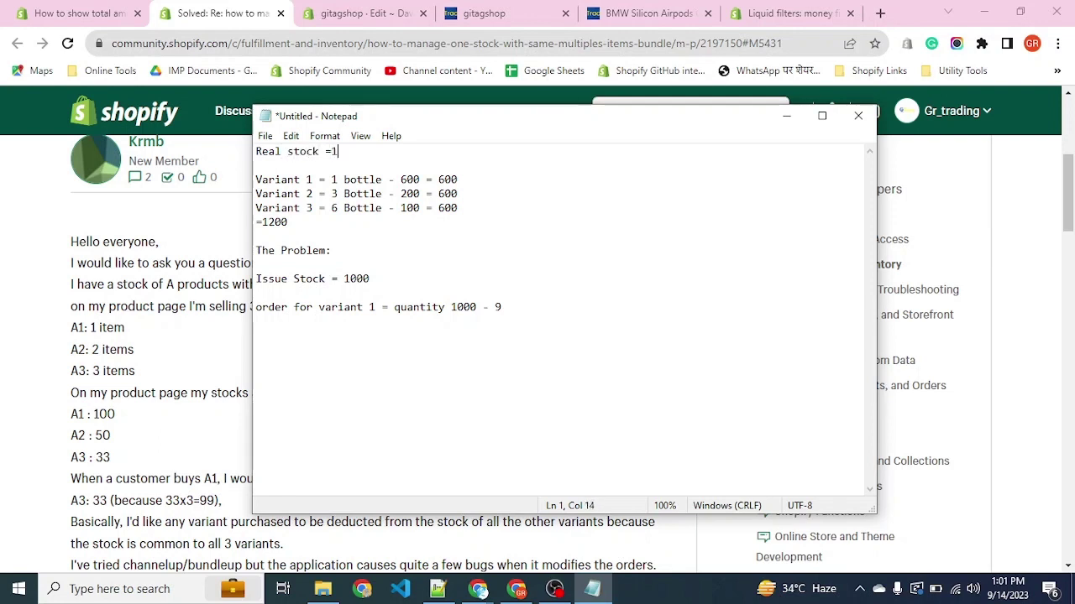
pyautogui.write('000')
pyautogui.press('Left')
pyautogui.press('Left')
pyautogui.press('Left')
pyautogui.press('Home')
pyautogui.press('Down')
pyautogui.press('Down')
pyautogui.press('Down')
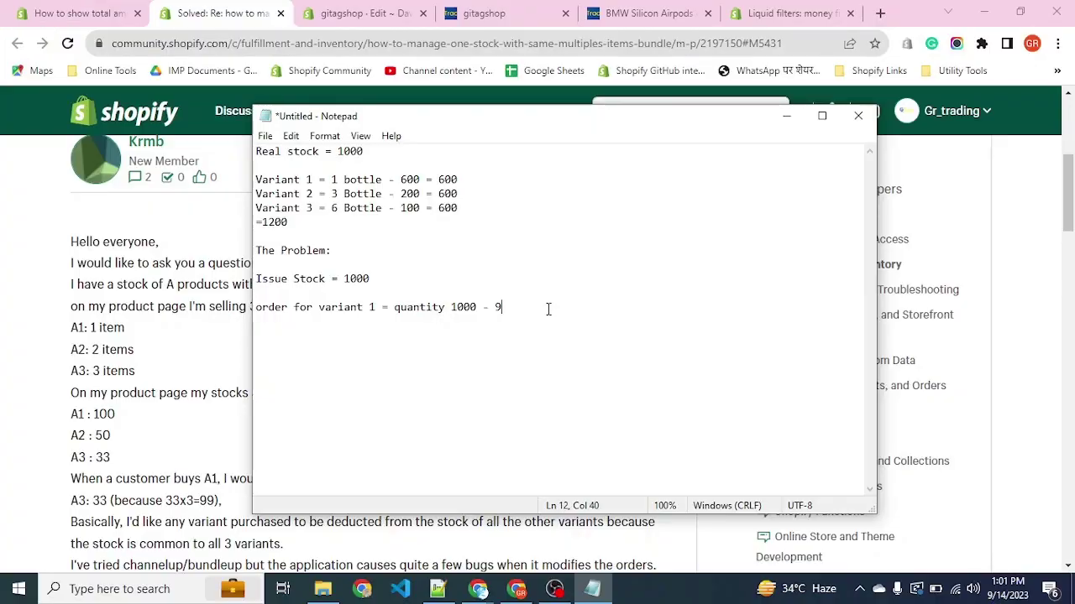
# Change the variant 1 order quantity from 1000 to 600
pyautogui.press('Left')
pyautogui.press('Left')
pyautogui.hotkey('shift', 'Left')
pyautogui.hotkey('shift', 'Left')
pyautogui.write('6')
pyautogui.press('Home')
pyautogui.hotkey('shift', 'Right')
pyautogui.hotkey('shift', 'Right')
pyautogui.hotkey('shift', 'Right')
pyautogui.hotkey('shift', 'Right')
pyautogui.hotkey('shift', 'Right')
pyautogui.hotkey('shift', 'Right')
pyautogui.hotkey('shift', 'Right')
pyautogui.hotkey('shift', 'Right')
pyautogui.press('Home')
# Finish the variant 1 order as '600 - 1 = 599' and start 'Order for Varant 2 ='
pyautogui.click(405, 179)
pyautogui.click(517, 307)
pyautogui.doubleClick(516, 307)
pyautogui.write('1')
pyautogui.write(' = ')
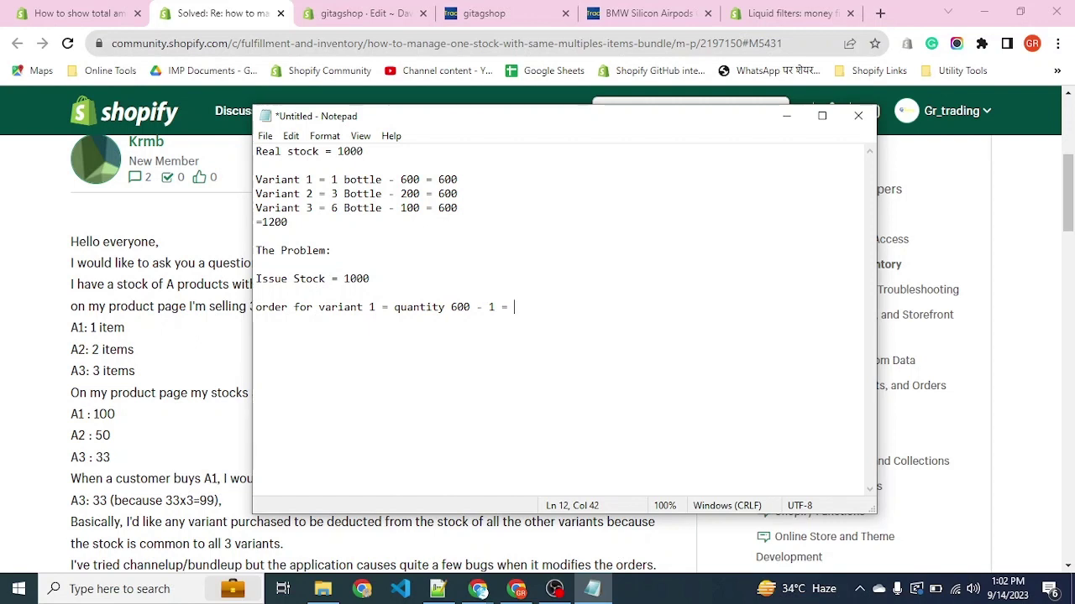
pyautogui.write('599')
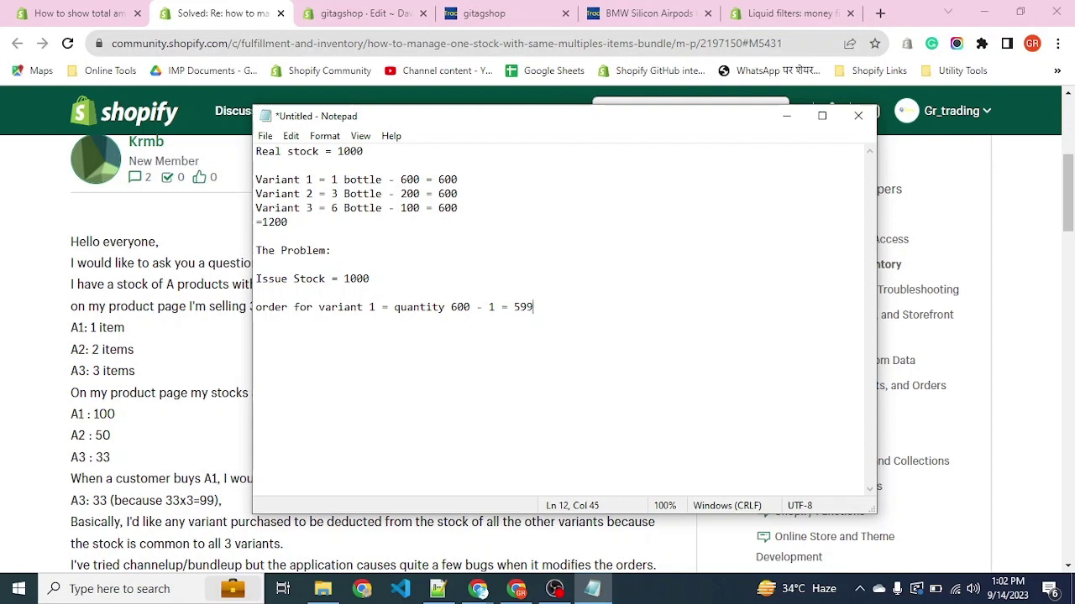
pyautogui.press('Return')
pyautogui.write('Order for Varant 2 =')
# Complete variant 2's order as '200 = 200 -1 = 199' with 'Actual 600 - 3 = 597' below
pyautogui.click(401, 194)
pyautogui.moveTo(402, 193); pyautogui.dragTo(419, 193)
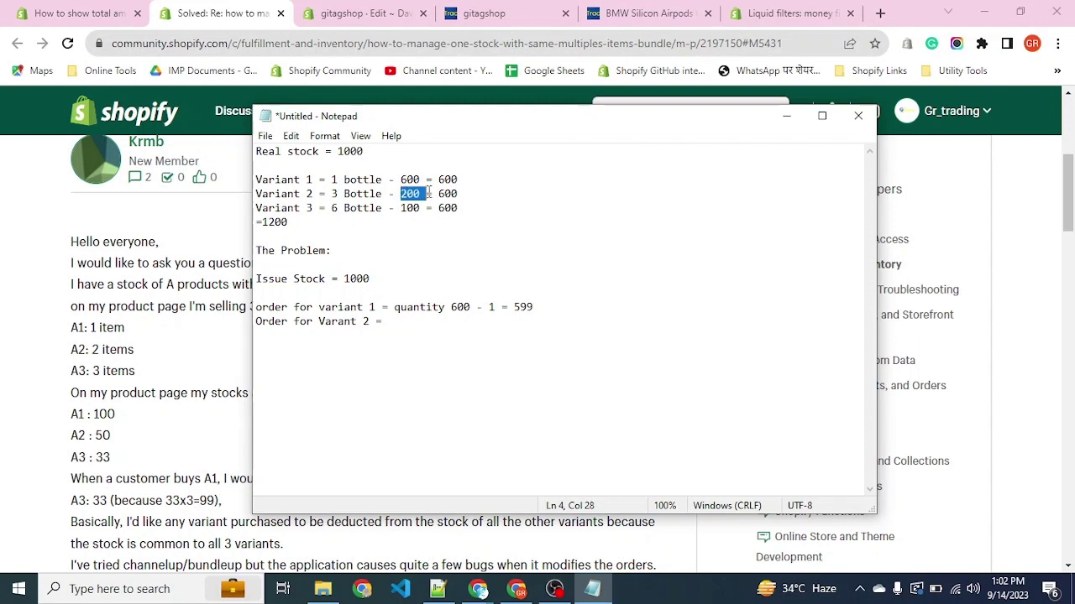
pyautogui.click(424, 331)
pyautogui.write('200 =')
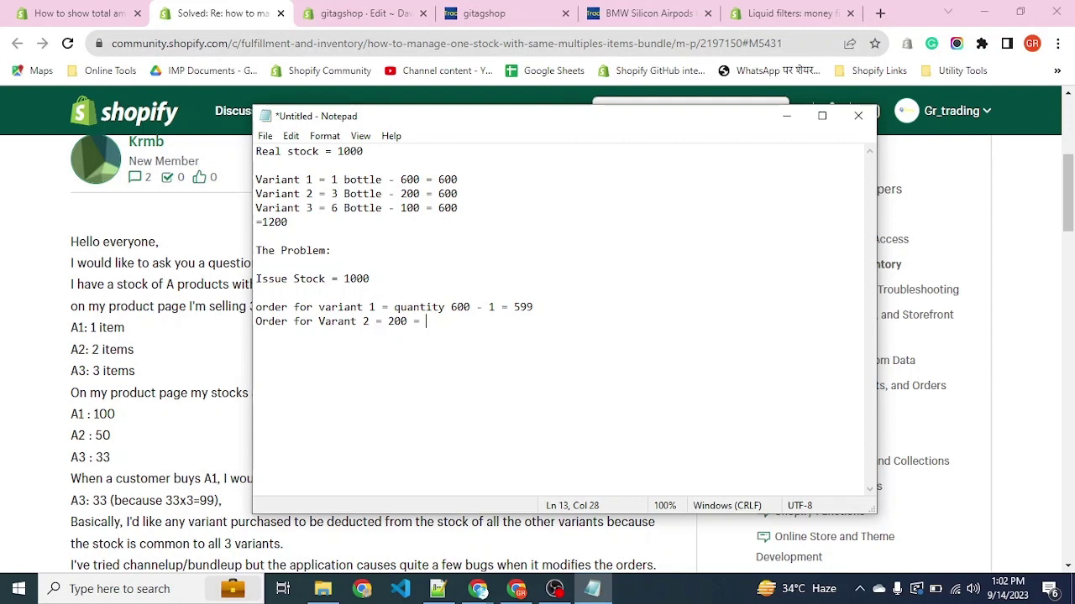
pyautogui.write('200 -1 = 199')
pyautogui.press('Return')
pyautogui.press('Return')
pyautogui.write('Actual')
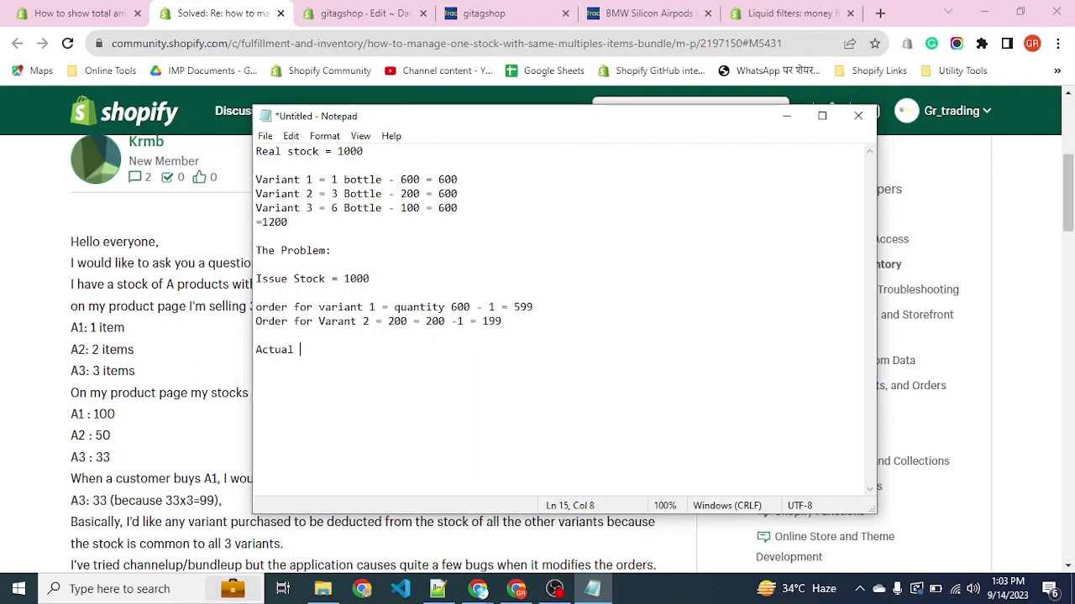
pyautogui.write('600')
pyautogui.write(' - ')
pyautogui.write('3 = ')
pyautogui.write('597')
# Tidy the spacing and copy the variant 2 order and Actual lines
pyautogui.click(425, 330)
pyautogui.press('Delete')
pyautogui.press('Up')
pyautogui.press('Up')
pyautogui.press('End')
pyautogui.press('Return')
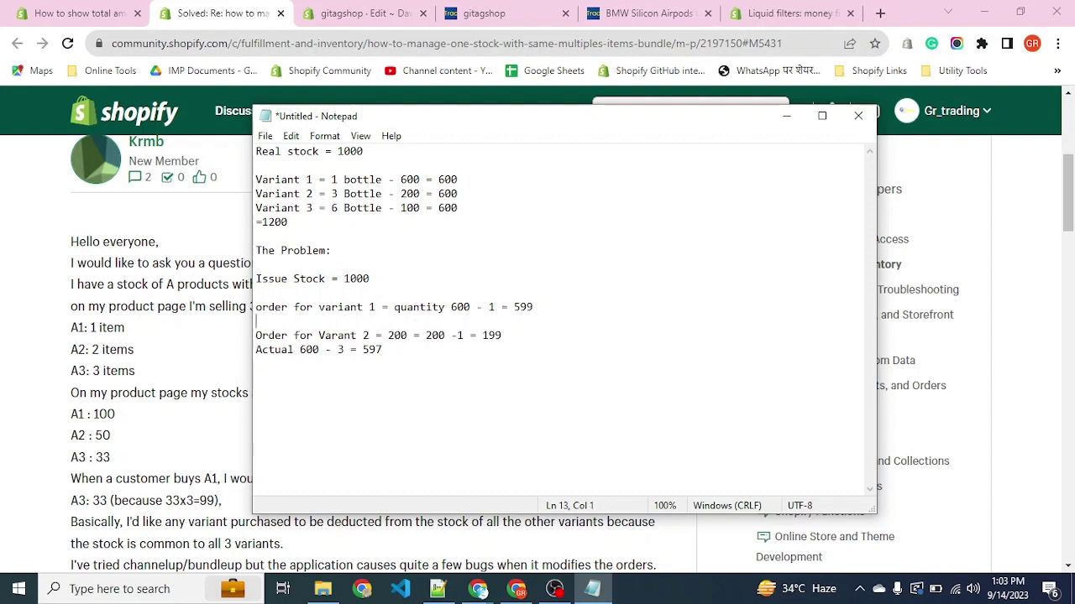
pyautogui.press('Down')
pyautogui.hotkey('shift', 'Down')
pyautogui.hotkey('shift', 'End')
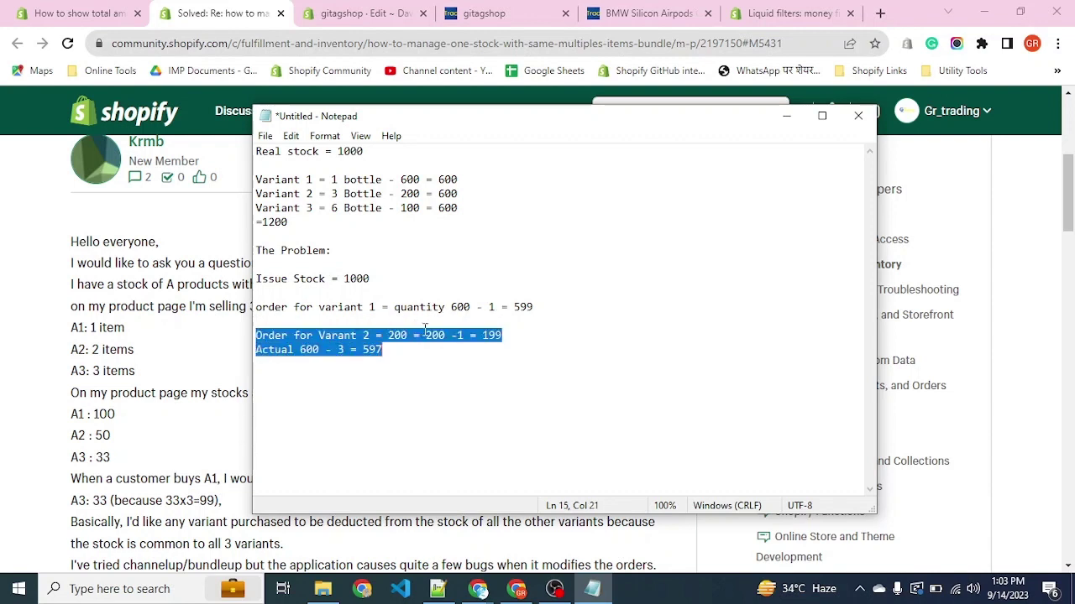
pyautogui.hotkey('ctrl', 'c')
# Paste the copied lines below as the starting point for variant 3
pyautogui.press('End')
pyautogui.press('Return')
pyautogui.press('Return')
pyautogui.press('Return')
pyautogui.hotkey('ctrl', 'v')
pyautogui.press('Up')
pyautogui.press('Left')
pyautogui.press('Left')
pyautogui.hotkey('shift', 'Left')
# Change the copied order line to variant 3 with '= 100 -1 = 99'
pyautogui.write('3')
pyautogui.press('Right')
pyautogui.press('Right')
pyautogui.hotkey('shift', 'Right')
pyautogui.write('1')
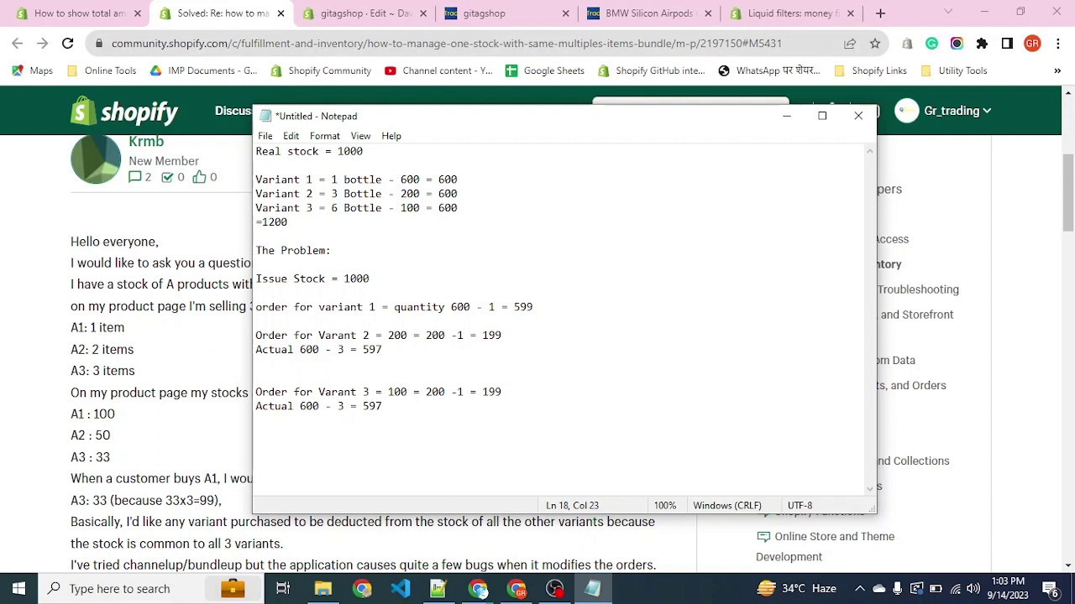
pyautogui.press('Right')
pyautogui.press('Right')
pyautogui.press('Right')
pyautogui.hotkey('shift', 'Right')
pyautogui.write('1')
pyautogui.press('Right')
pyautogui.press('Right')
pyautogui.press('Right')
pyautogui.press('Right')
pyautogui.press('Right')
pyautogui.press('Right')
pyautogui.press('Delete')
pyautogui.press('End')
# Rewrite the Actual line as 'physical qty 600 - 6 = 594'
pyautogui.press('Down')
pyautogui.press('Left')
pyautogui.press('Left')
pyautogui.press('Left')
pyautogui.hotkey('shift', 'Left')
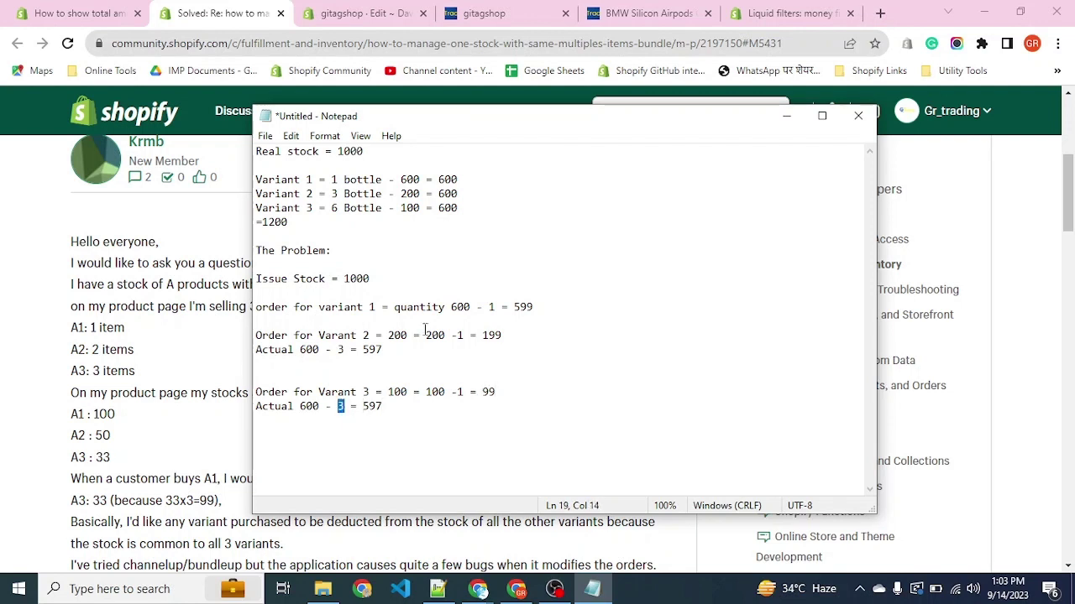
pyautogui.write('6')
pyautogui.press('Right')
pyautogui.press('Right')
pyautogui.press('Right')
pyautogui.press('Right')
pyautogui.hotkey('shift', 'Right')
pyautogui.write('4')
pyautogui.press('Home')
pyautogui.write('physical')
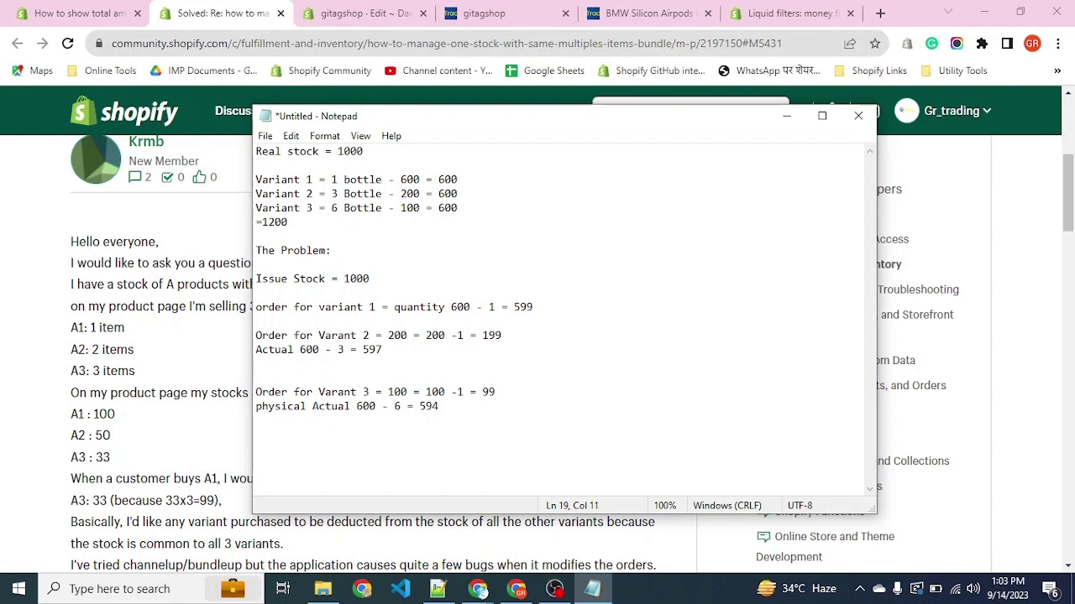
pyautogui.hotkey('shift', 'Right')
pyautogui.hotkey('shift', 'Right')
pyautogui.hotkey('shift', 'Right')
pyautogui.hotkey('shift', 'Right')
pyautogui.hotkey('shift', 'Right')
pyautogui.press('Delete')
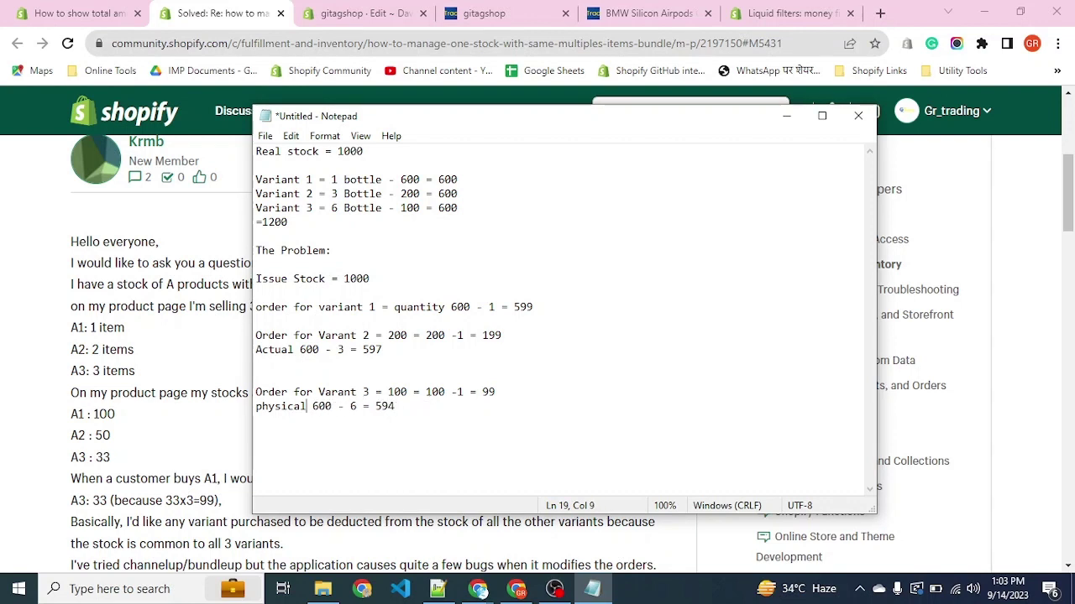
pyautogui.write('qty')
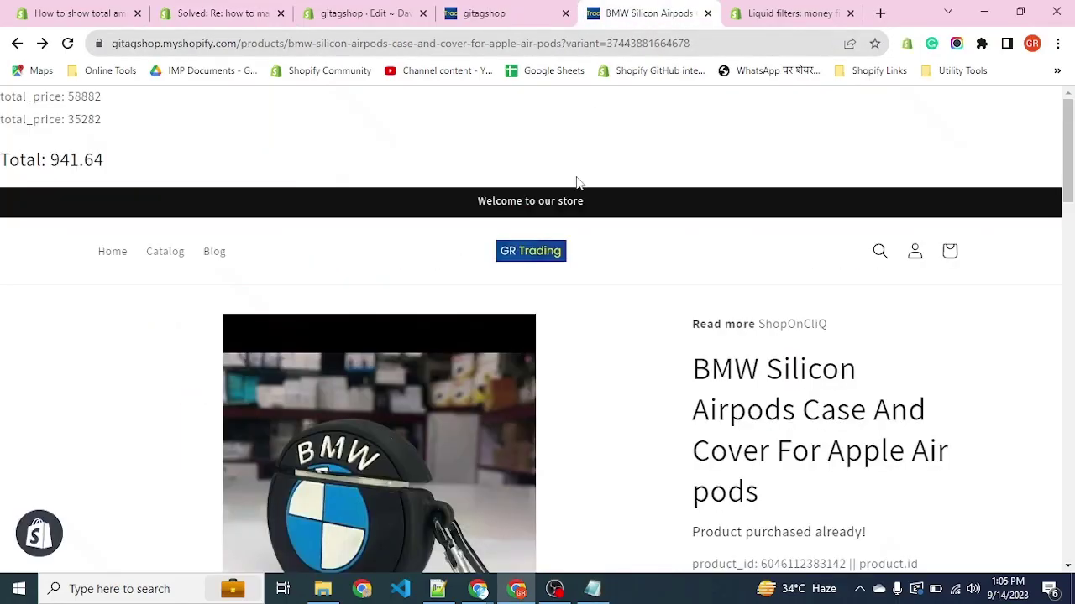
pyautogui.hotkey('alt', 'Tab')
pyautogui.hotkey('alt', 'Tab')
pyautogui.hotkey('alt', 'Tab')
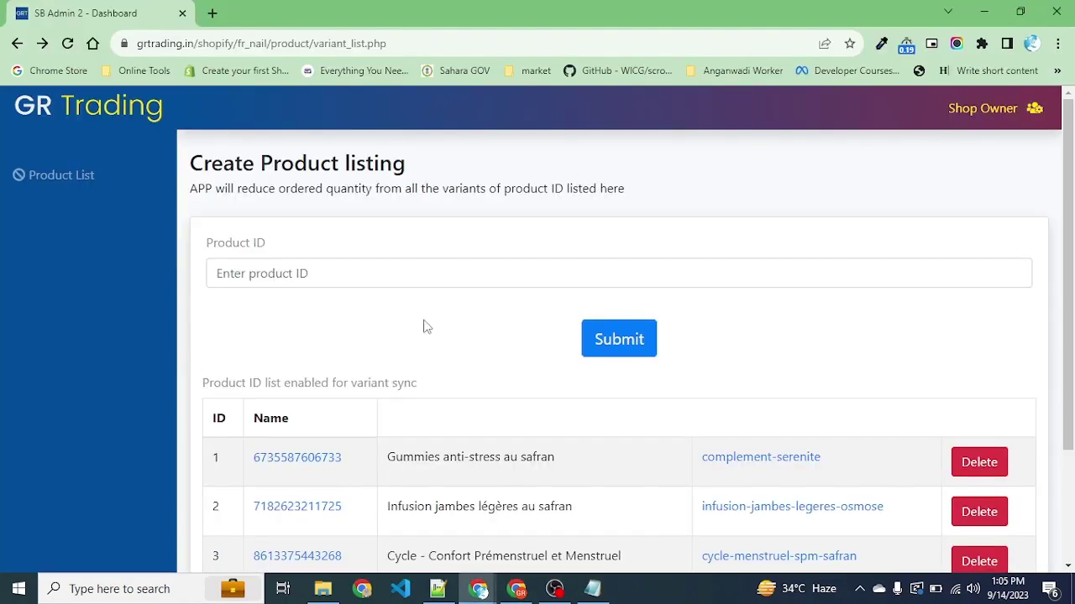
pyautogui.click(27, 168)
pyautogui.scroll(-2, 312, 420)
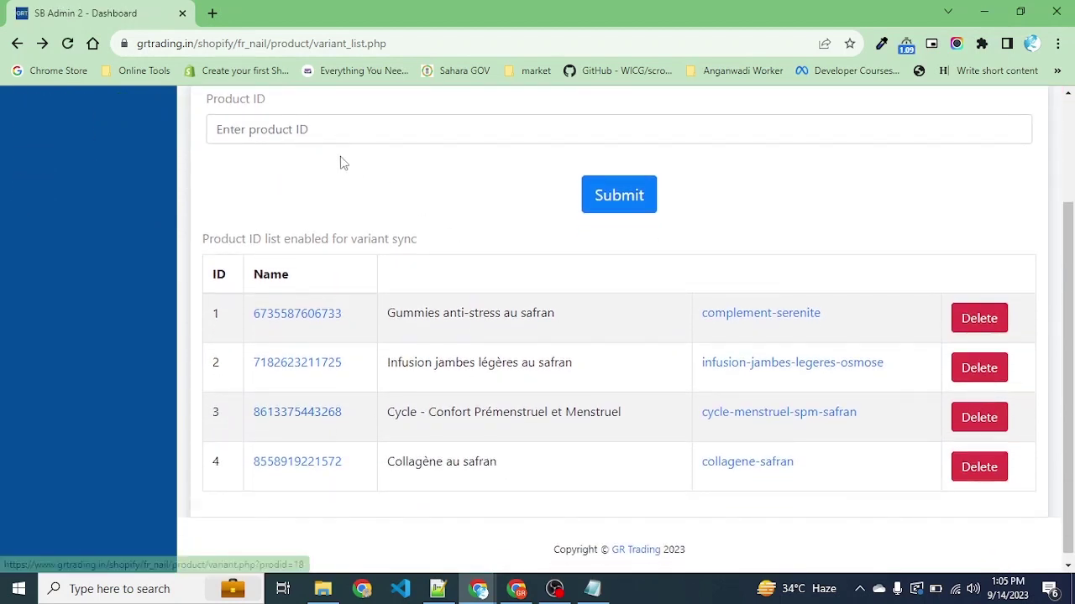
pyautogui.scroll(1, 374, 215)
pyautogui.click(352, 220)
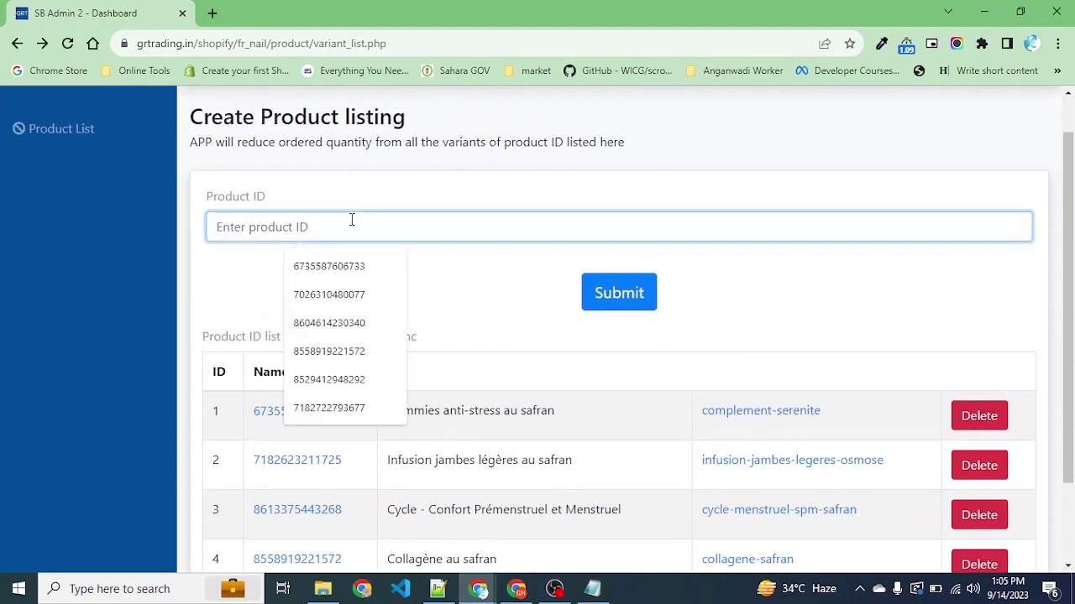
pyautogui.click(517, 298)
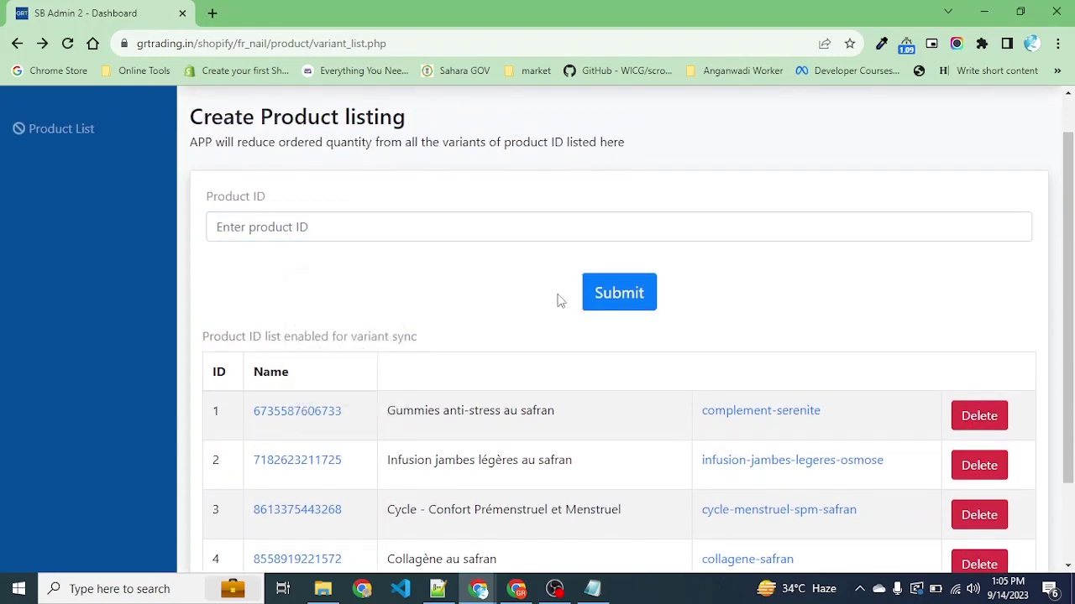
pyautogui.scroll(-1, 619, 289)
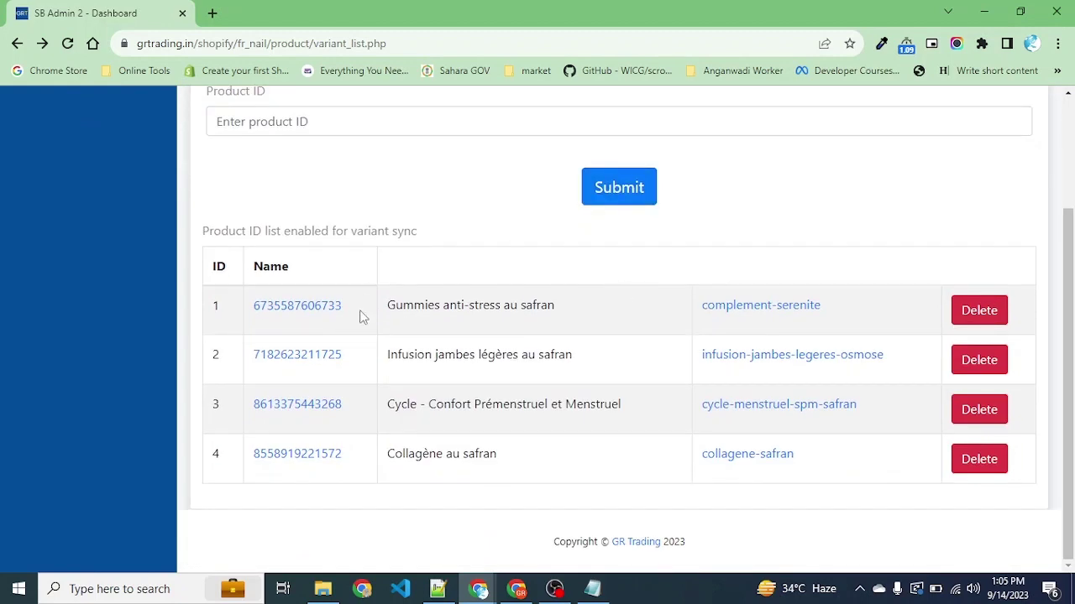
pyautogui.scroll(1, 552, 403)
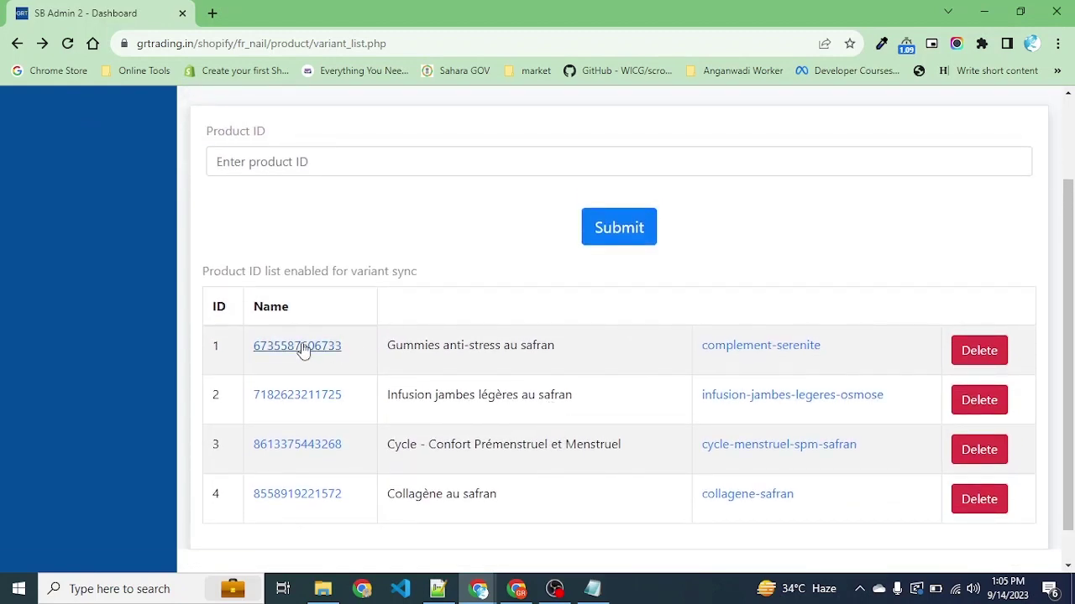
pyautogui.click(336, 355)
pyautogui.scroll(-1, 425, 376)
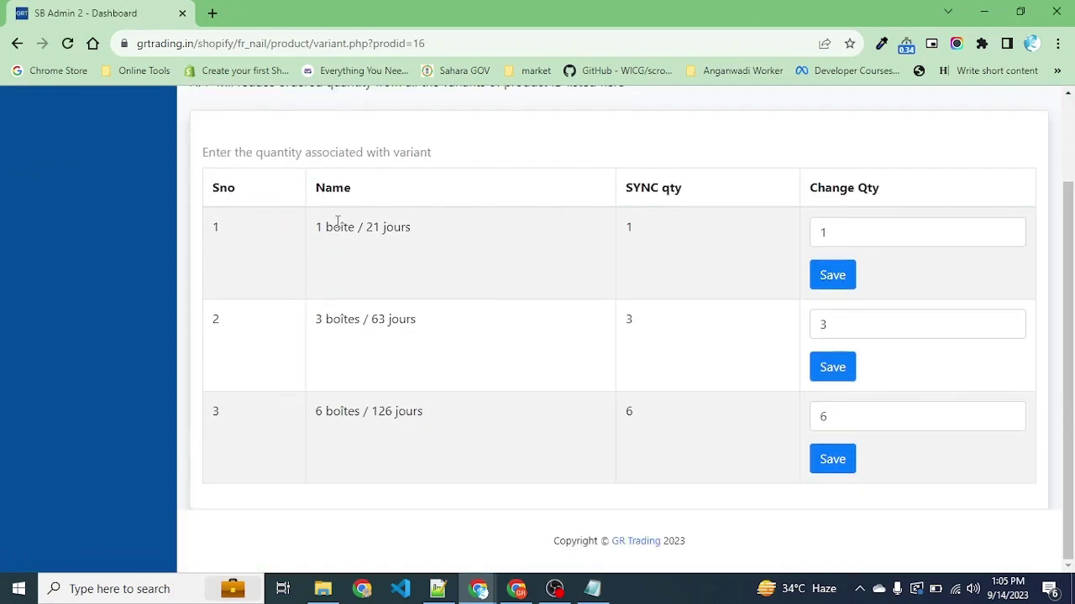
pyautogui.moveTo(321, 227); pyautogui.dragTo(387, 433)
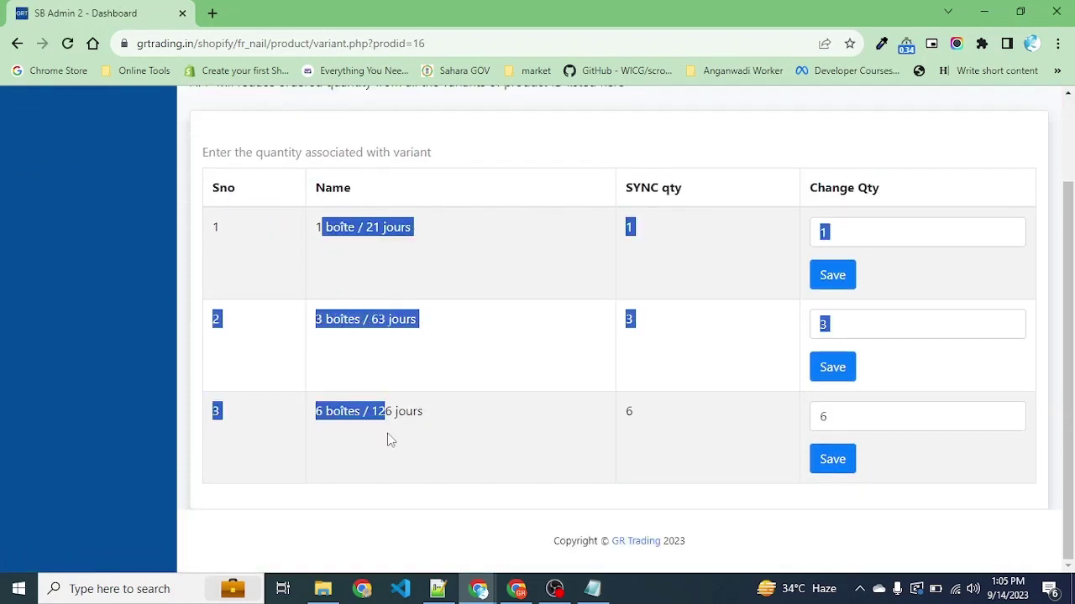
pyautogui.click(388, 436)
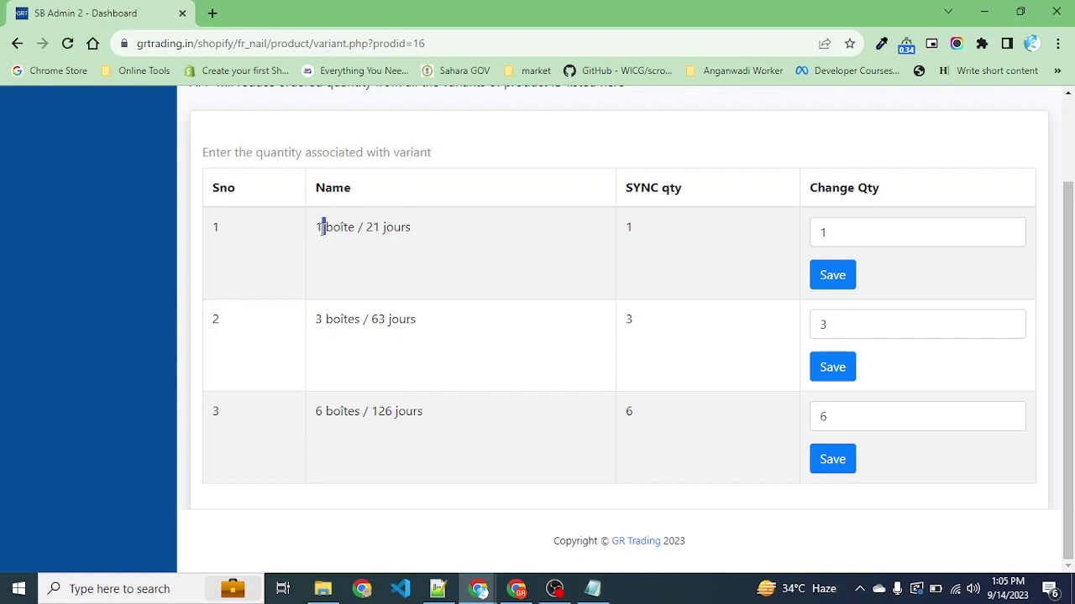
pyautogui.moveTo(324, 228); pyautogui.dragTo(324, 319)
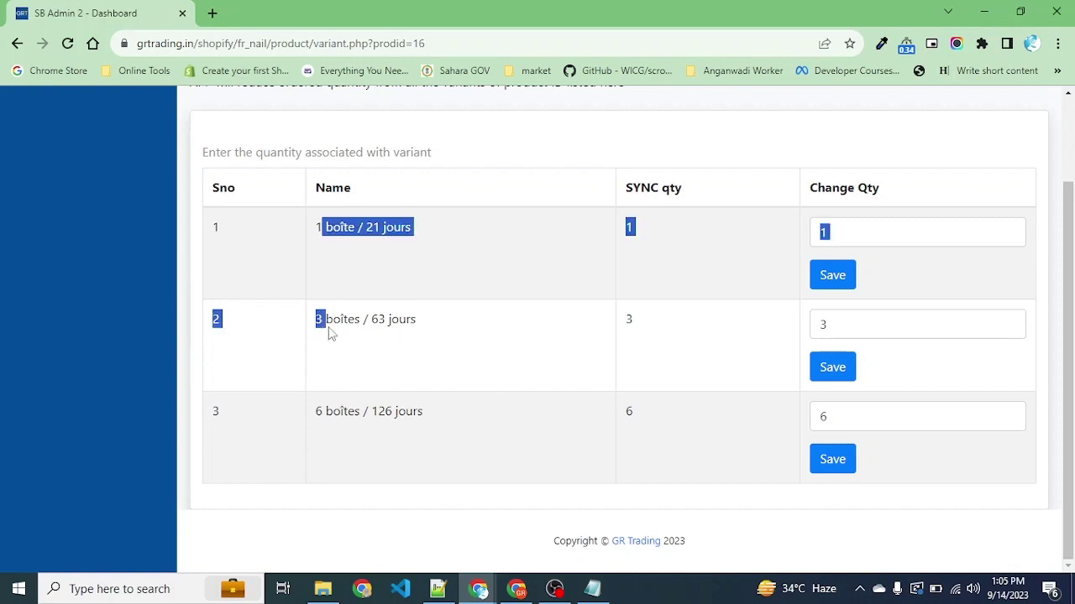
pyautogui.click(332, 442)
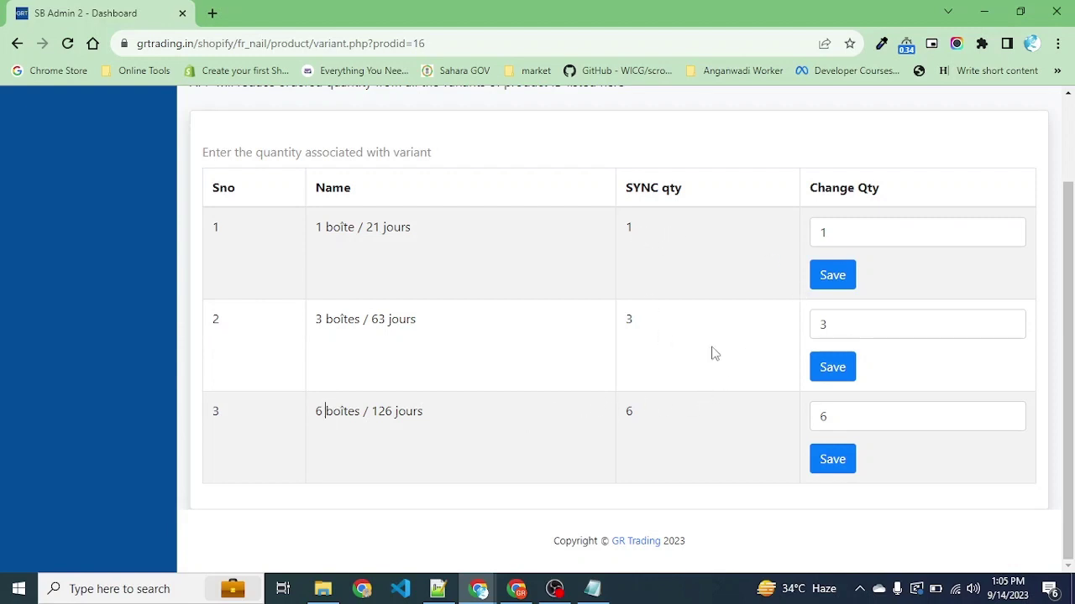
pyautogui.click(845, 324)
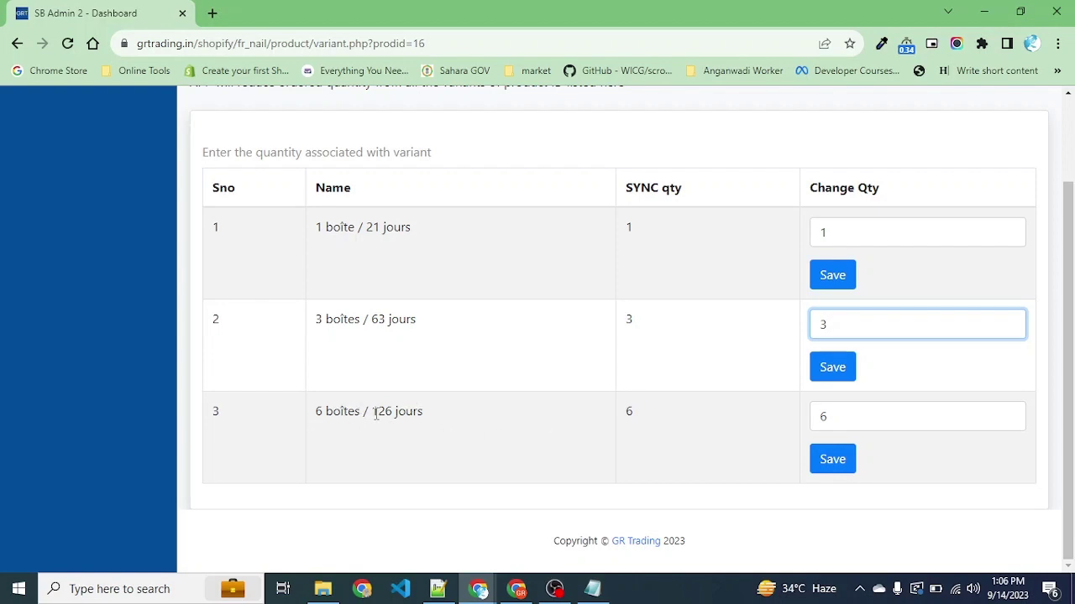
pyautogui.click(641, 414)
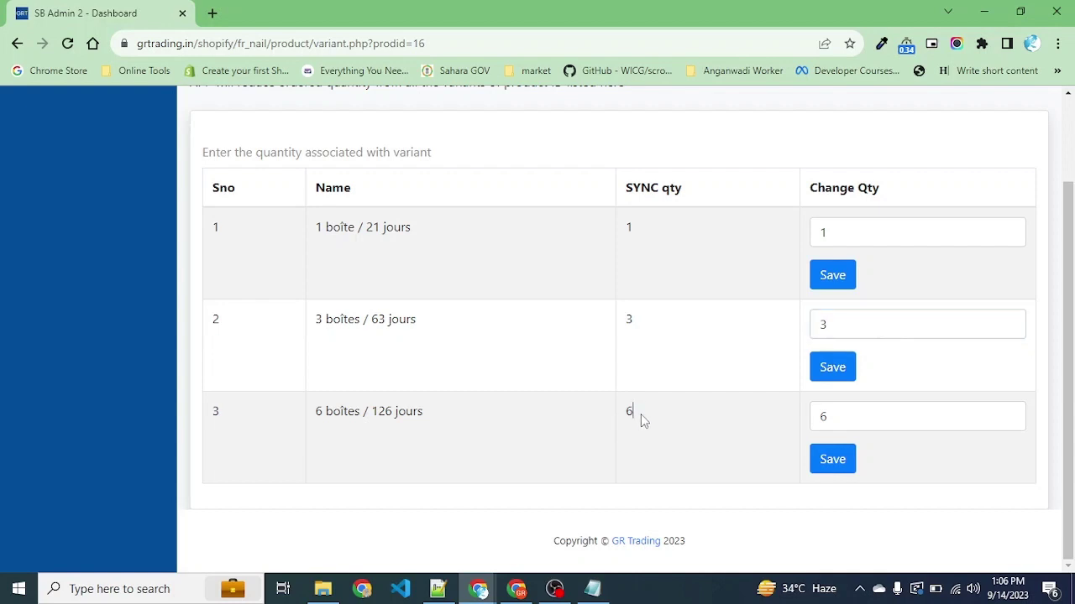
pyautogui.click(833, 418)
pyautogui.scroll(1, 712, 424)
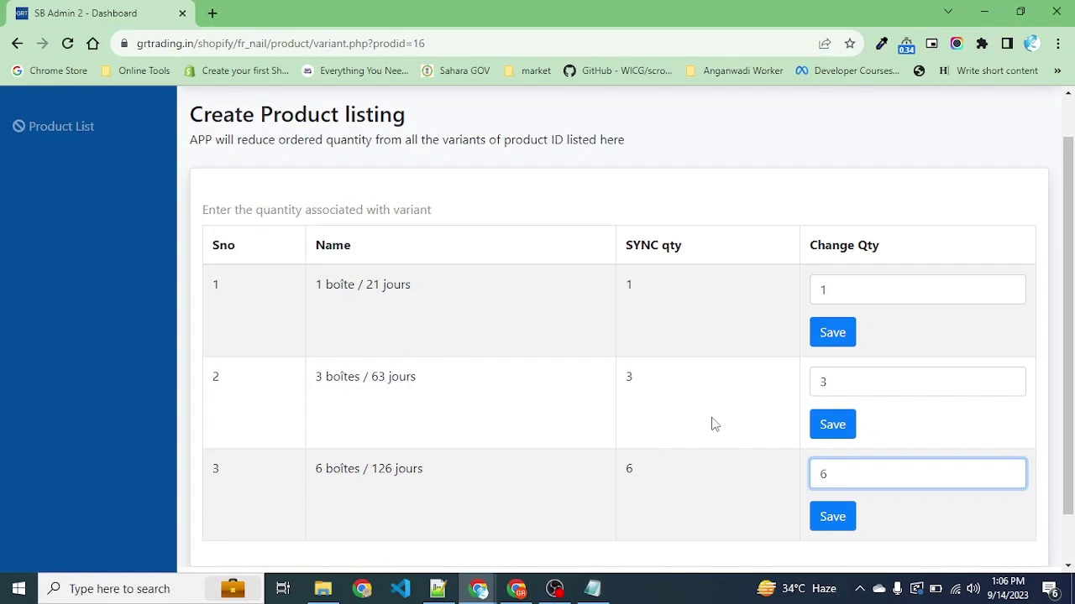
pyautogui.click(651, 298)
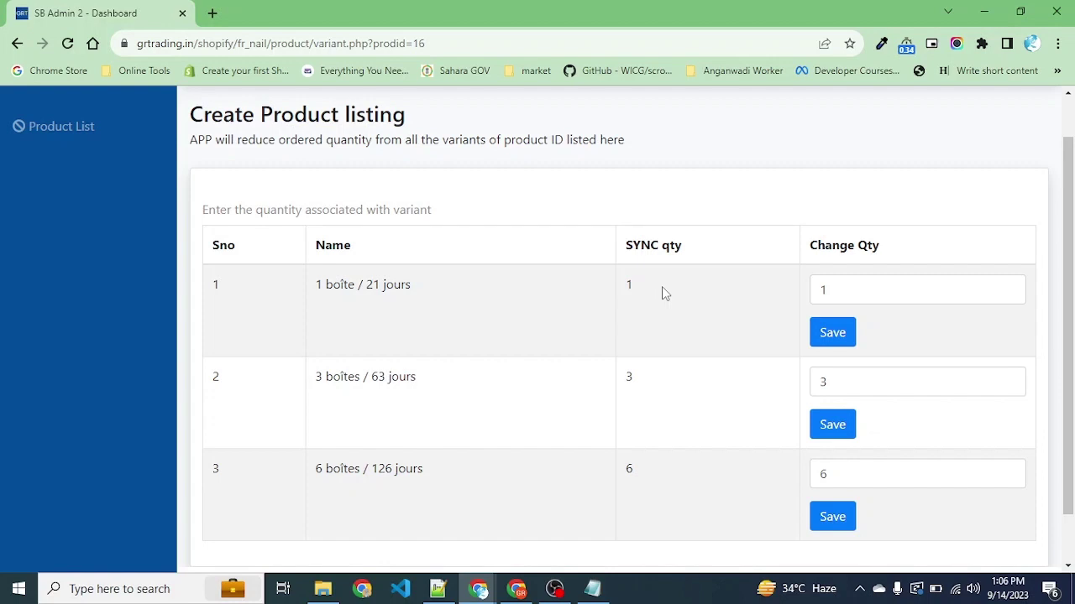
pyautogui.moveTo(634, 296); pyautogui.dragTo(614, 296)
pyautogui.click(888, 288)
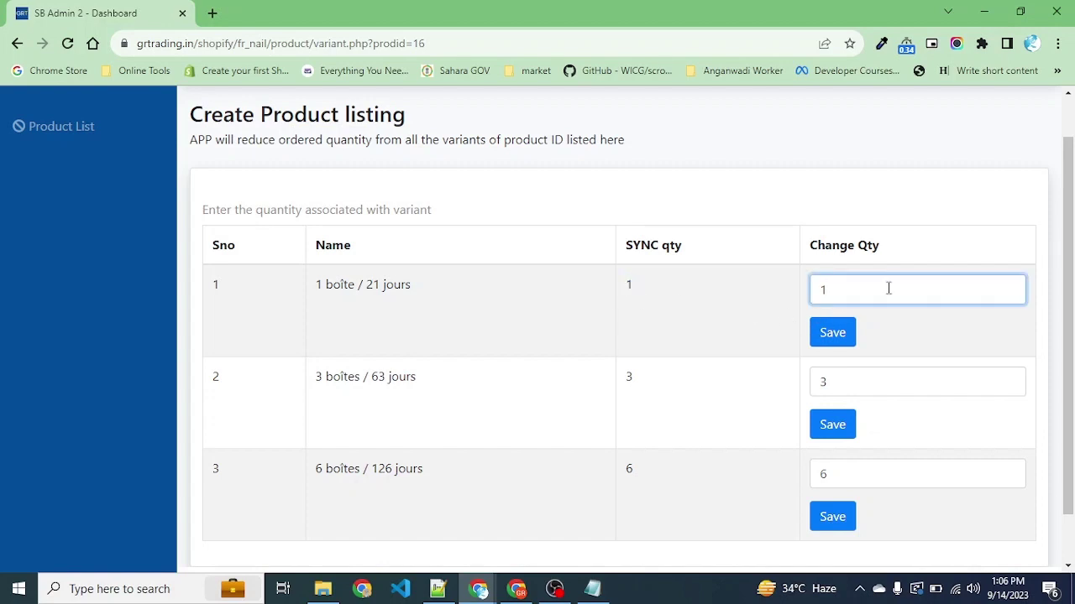
pyautogui.scroll(-1, 889, 288)
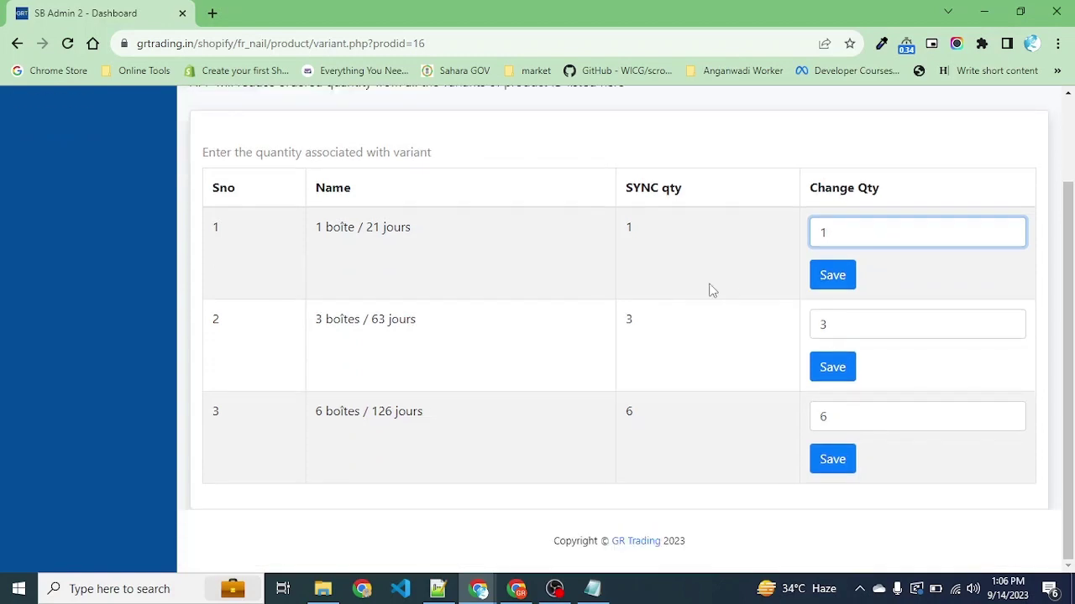
pyautogui.scroll(1, 711, 290)
pyautogui.scroll(-1, 711, 290)
pyautogui.scroll(1, 710, 291)
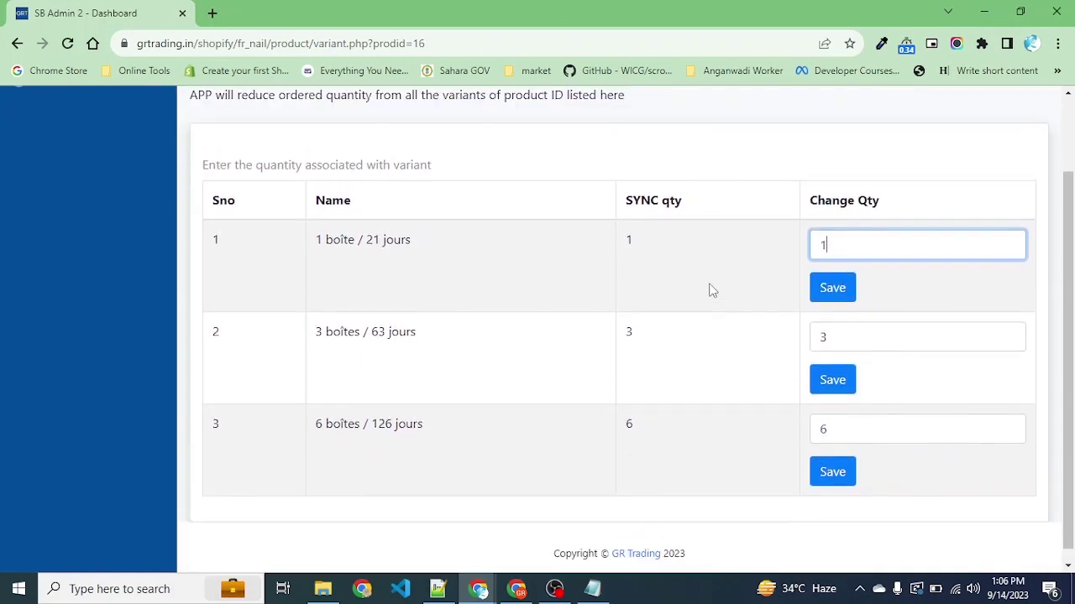
pyautogui.scroll(2, 710, 290)
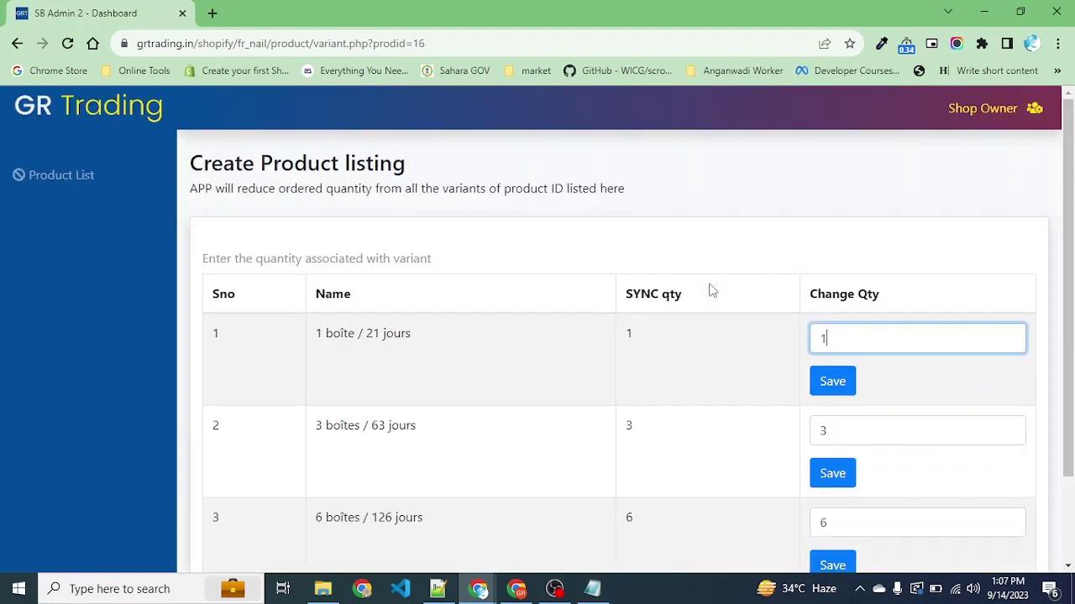